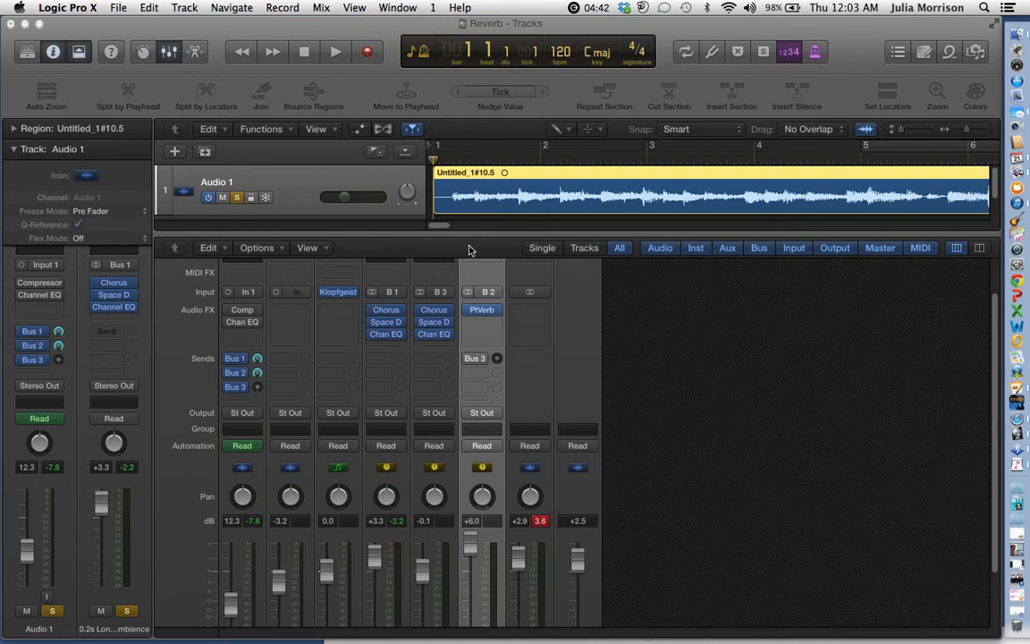
- Mute the 0.2s Long Ambience channel, play the Audio 1 track without its reverb, and stop playback
scroll(528, 461, down, 3)
click(376, 599)
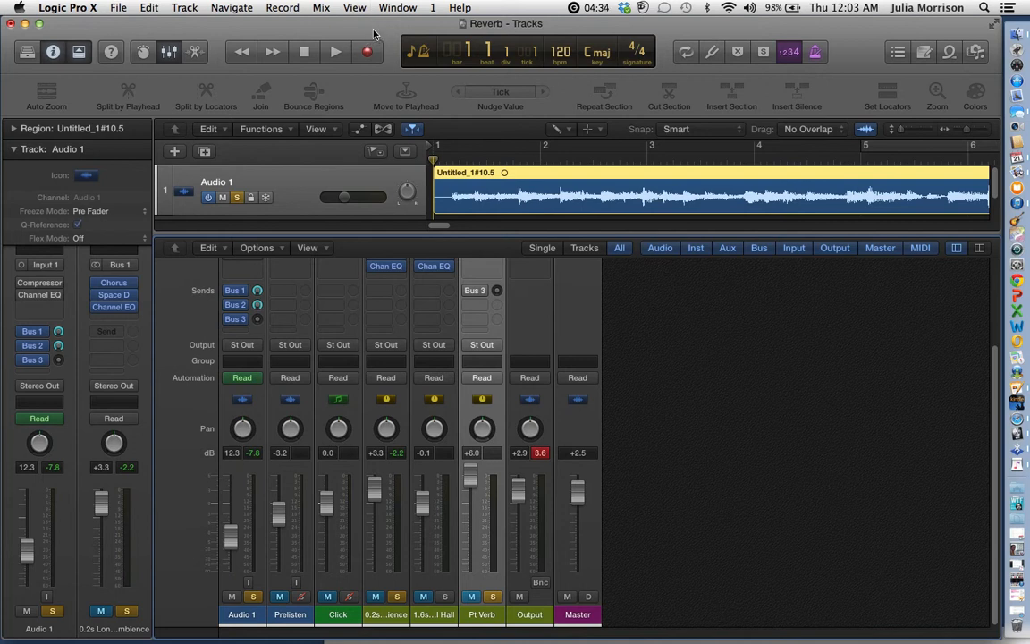
click(334, 52)
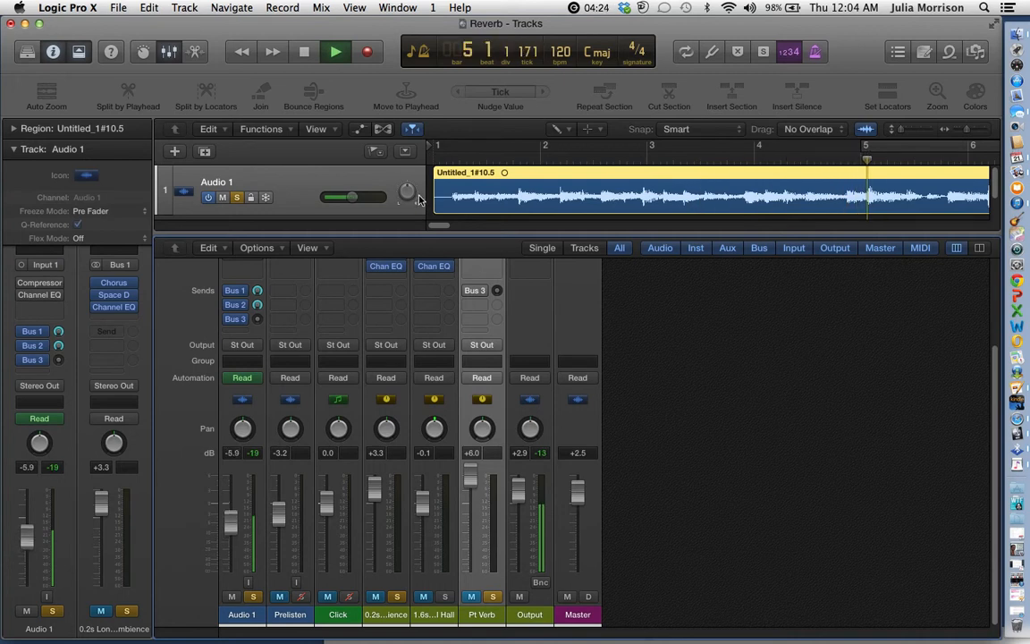
scroll(424, 192, right, 3)
scroll(424, 193, right, 8)
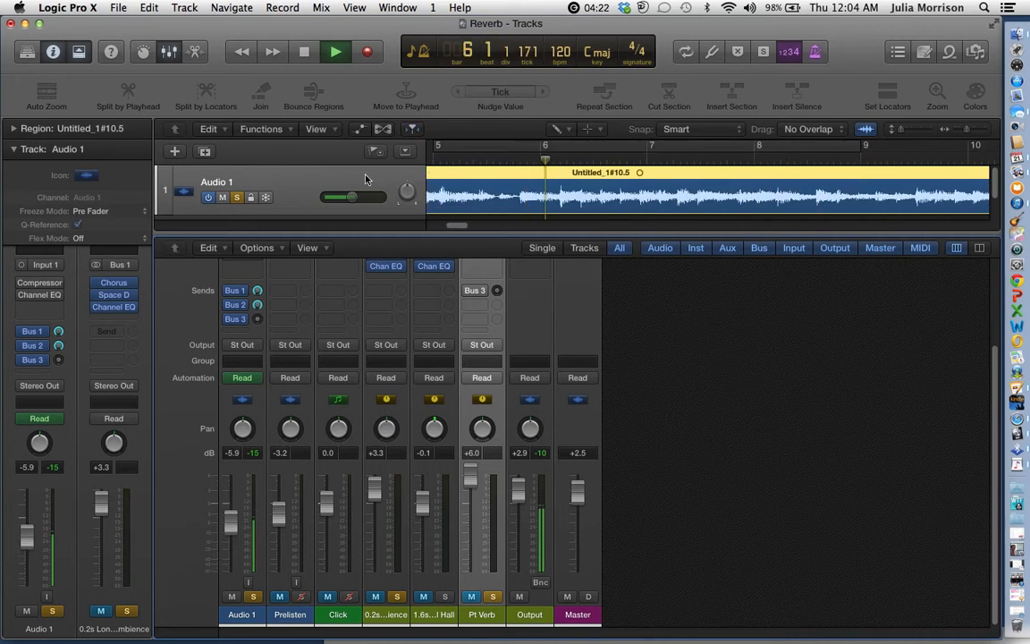
click(309, 56)
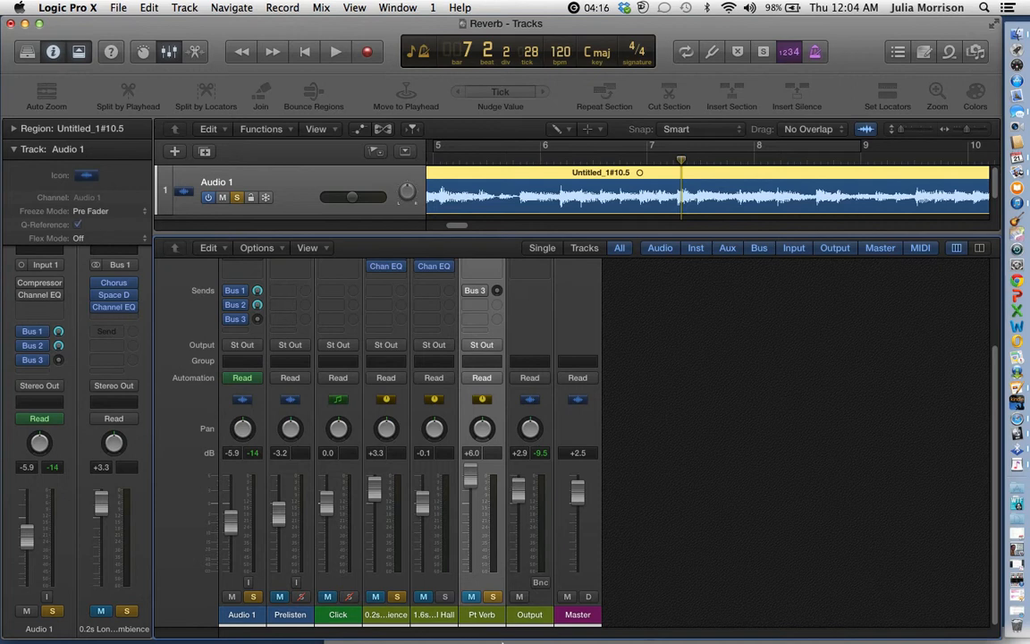
- Unmute the Pt Verb channel and open its PlatinumVerb plug-in
click(470, 597)
scroll(478, 393, up, 3)
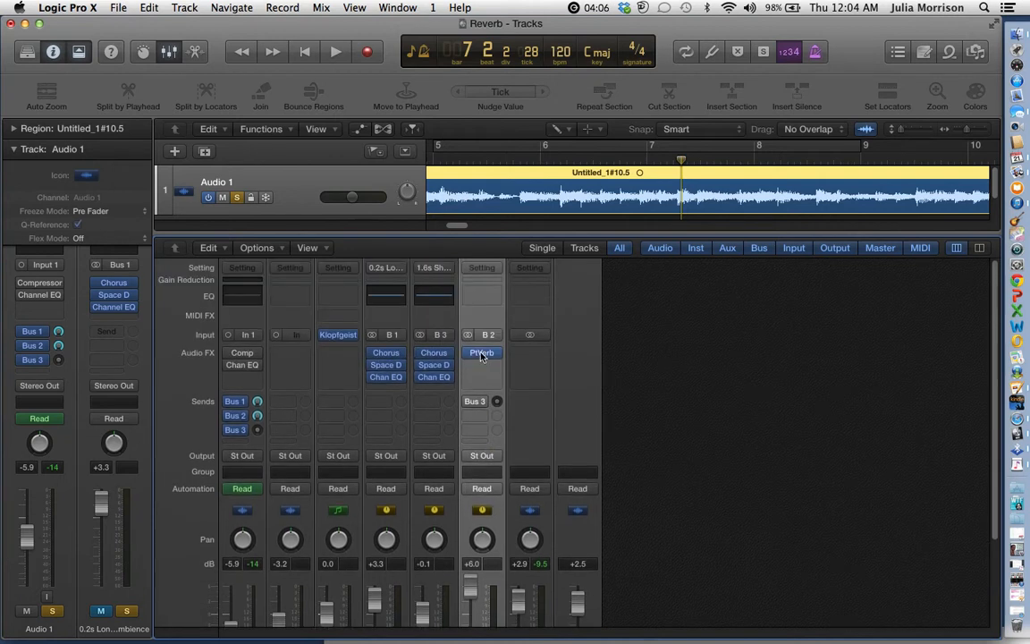
click(483, 355)
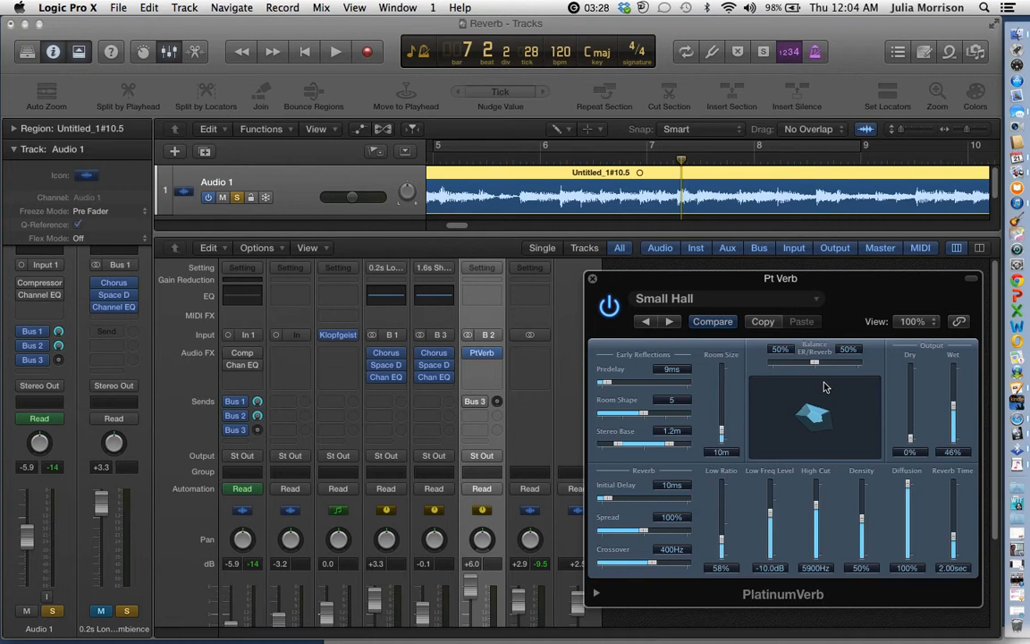
- During playback from the start, try PlatinumVerb at 100% early reflections, 0% reverb, 70% dry and 14% wet
click(304, 51)
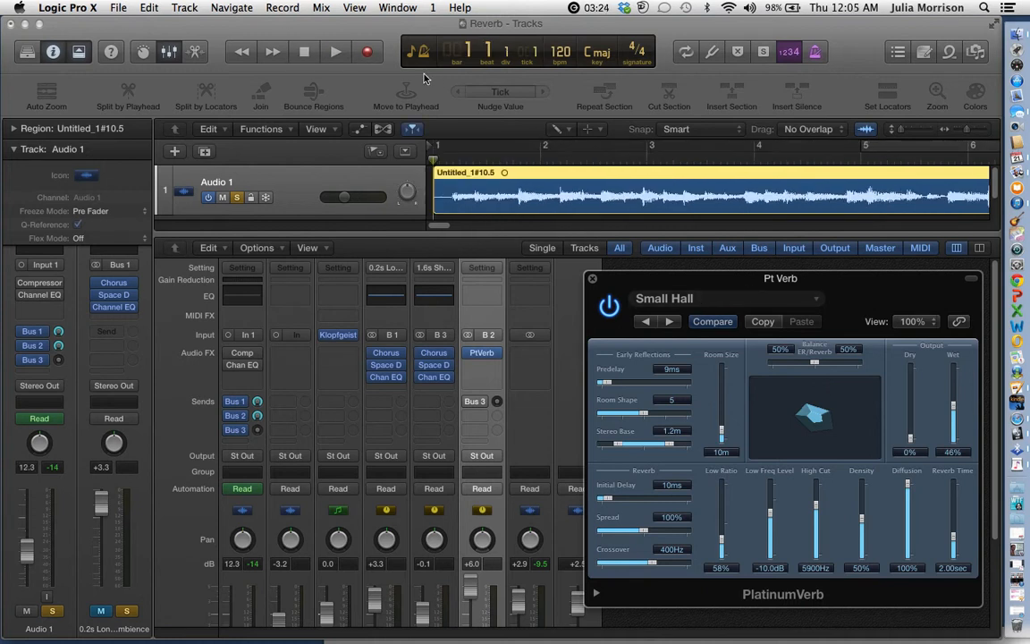
click(340, 51)
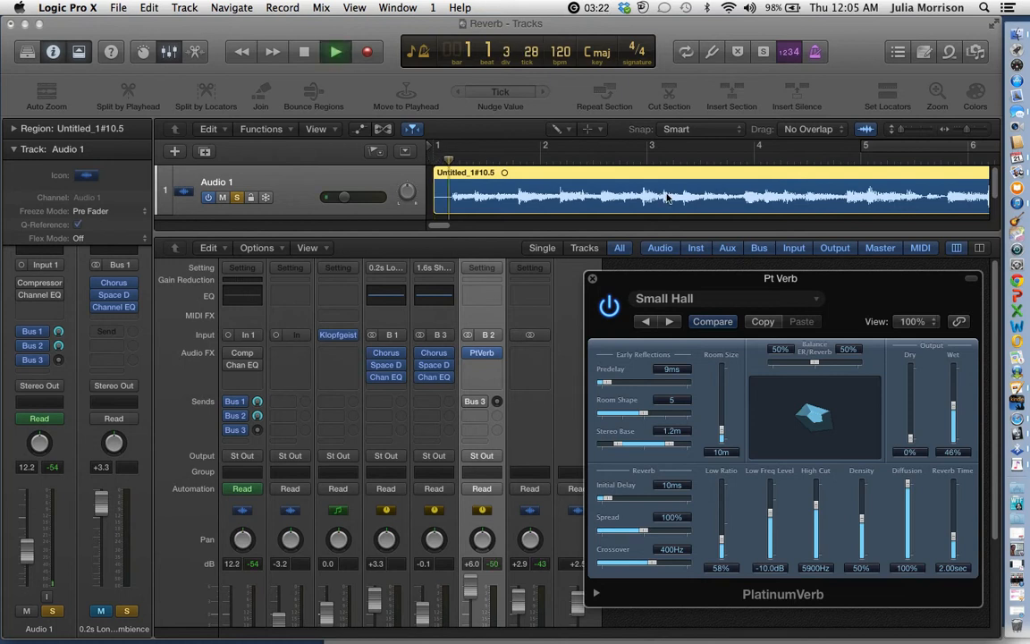
drag(817, 366, 754, 366)
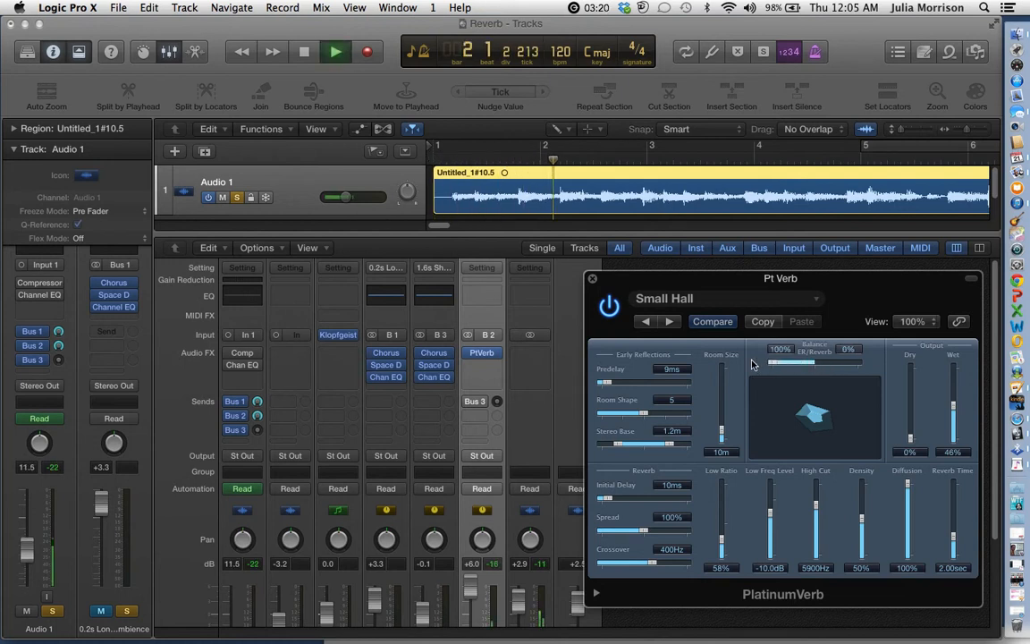
click(912, 436)
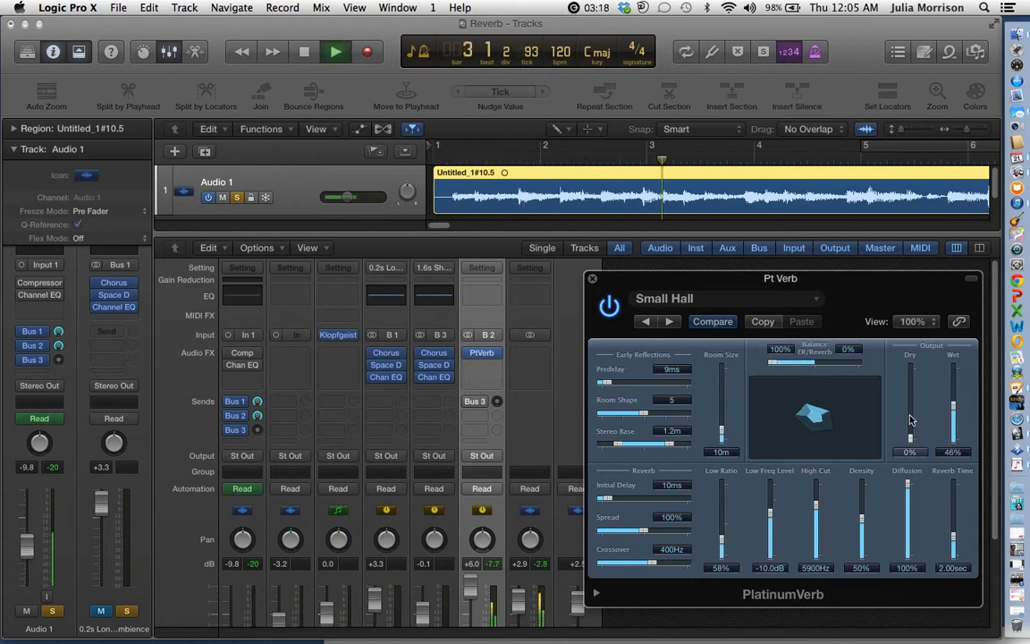
drag(911, 382, 910, 358)
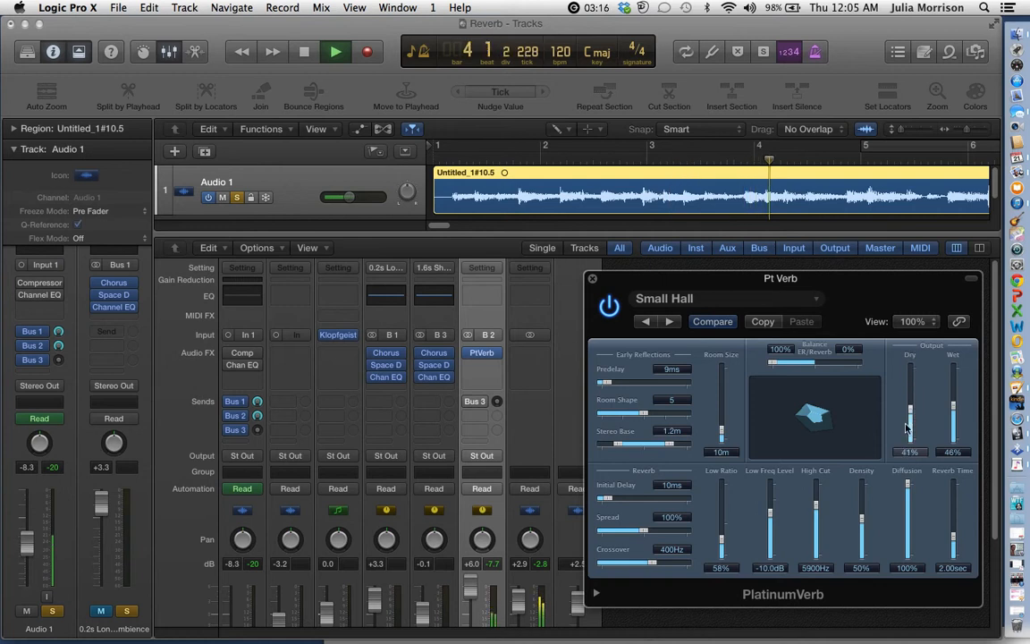
drag(912, 401, 954, 434)
click(954, 413)
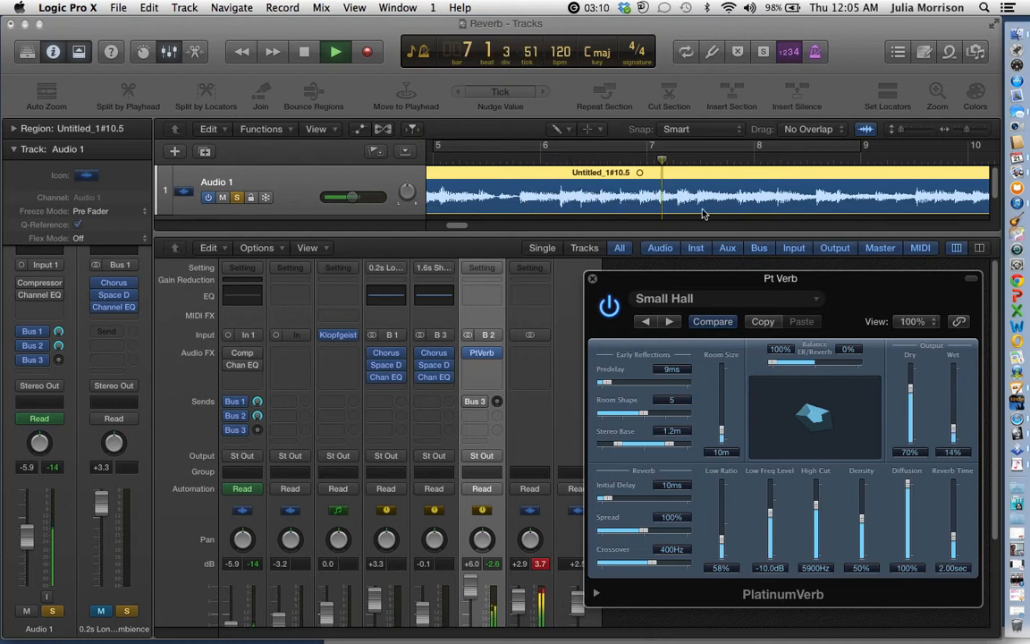
click(309, 54)
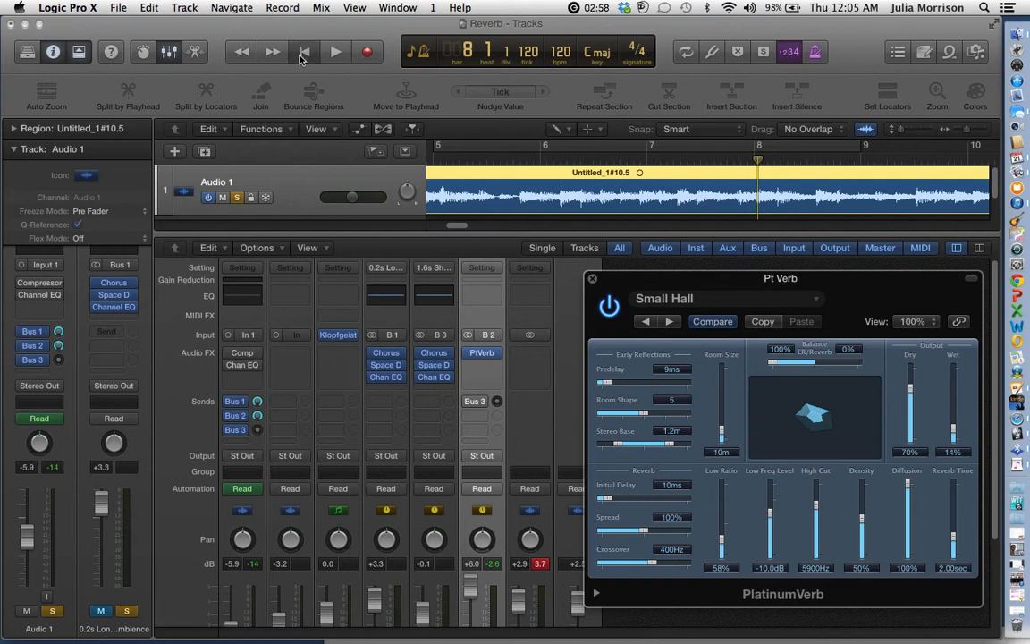
- Try PlatinumVerb at 0% early reflections, 100% reverb, 12% dry and 100% wet, auditioning the track from the start
click(304, 52)
drag(838, 360, 864, 360)
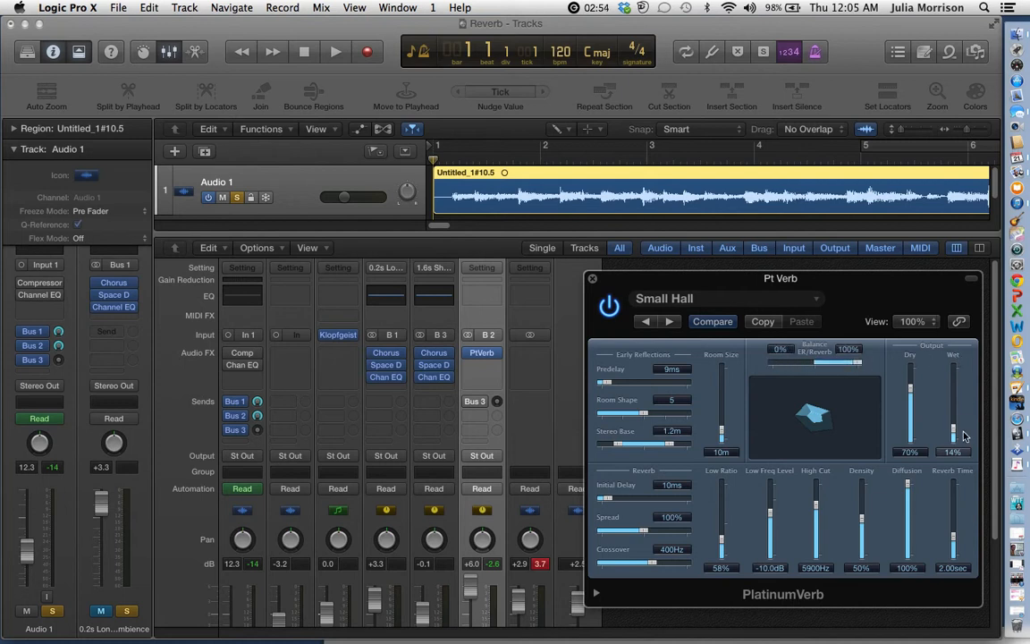
drag(952, 434, 912, 435)
click(338, 51)
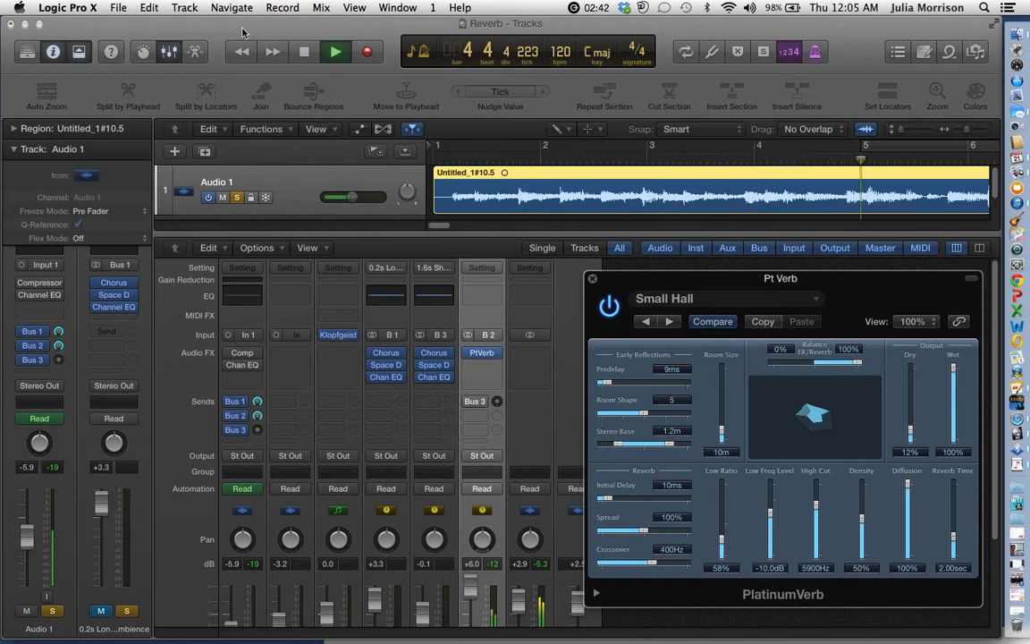
click(302, 55)
- Reload the Small Hall preset in PlatinumVerb and play the track from the start
click(666, 298)
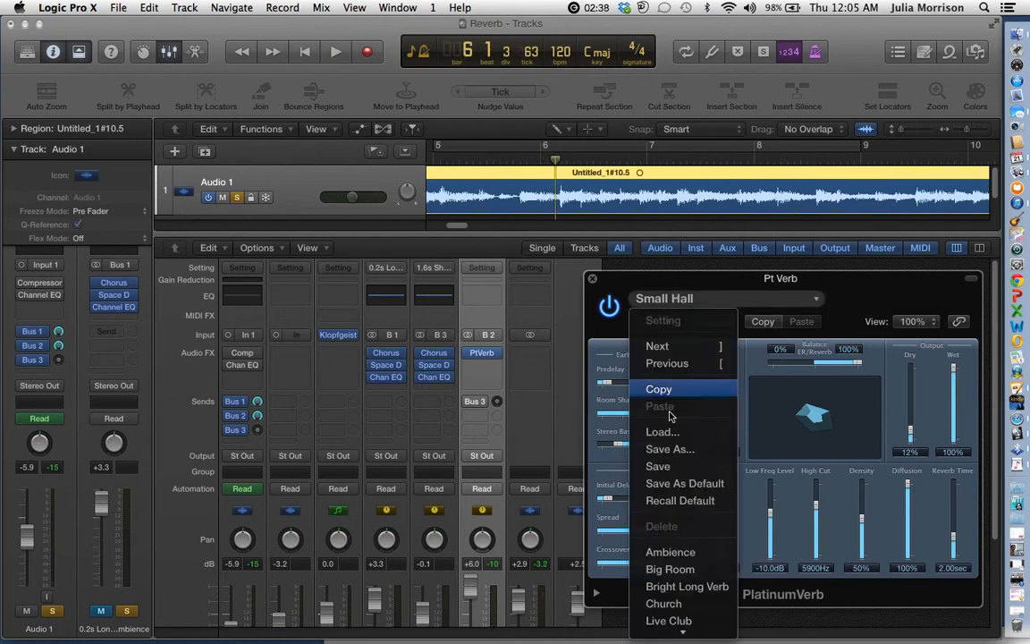
click(694, 616)
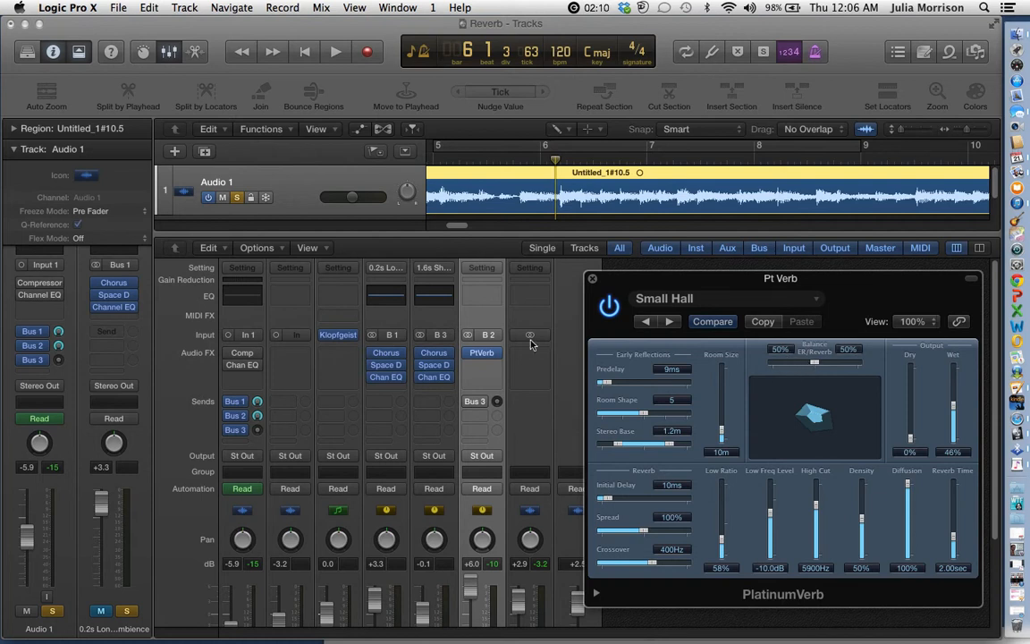
click(303, 53)
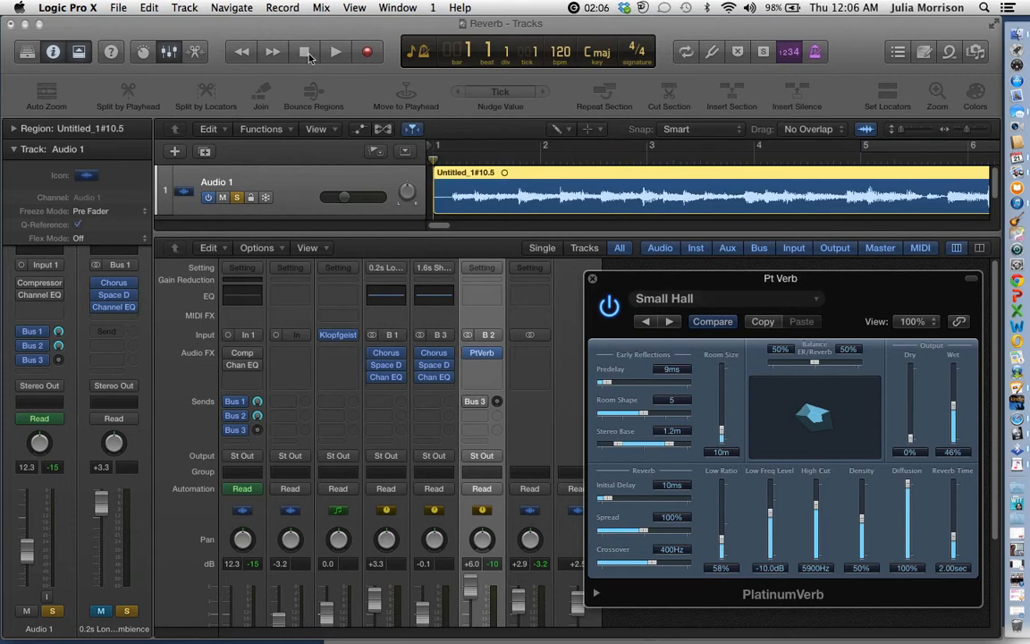
click(333, 54)
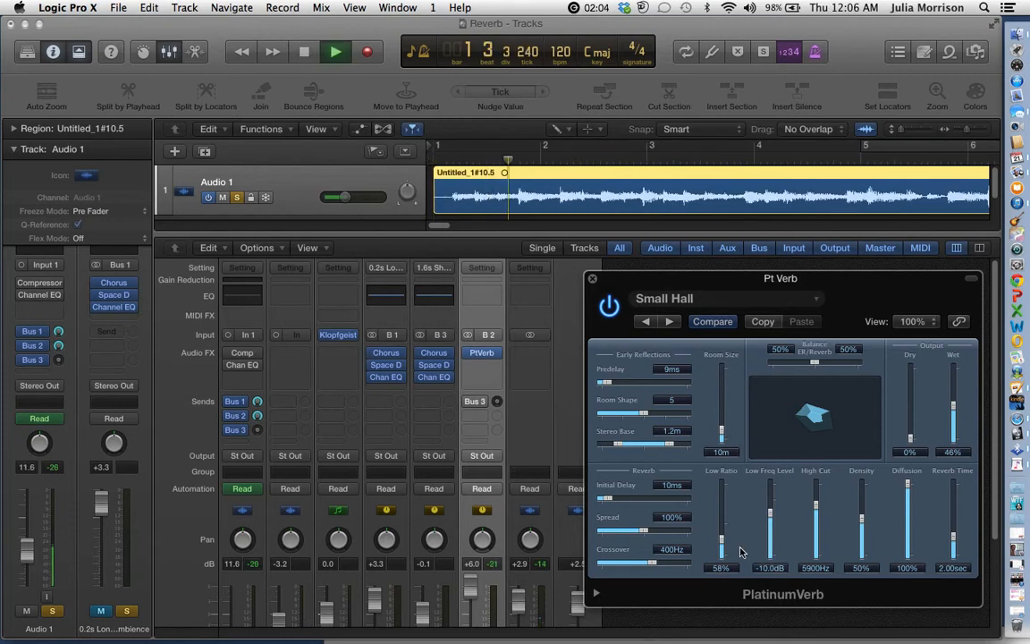
- Try the PlatinumVerb High Cut at 12000 Hz, reload the Small Hall preset, and stop playback
drag(815, 506, 816, 483)
click(726, 302)
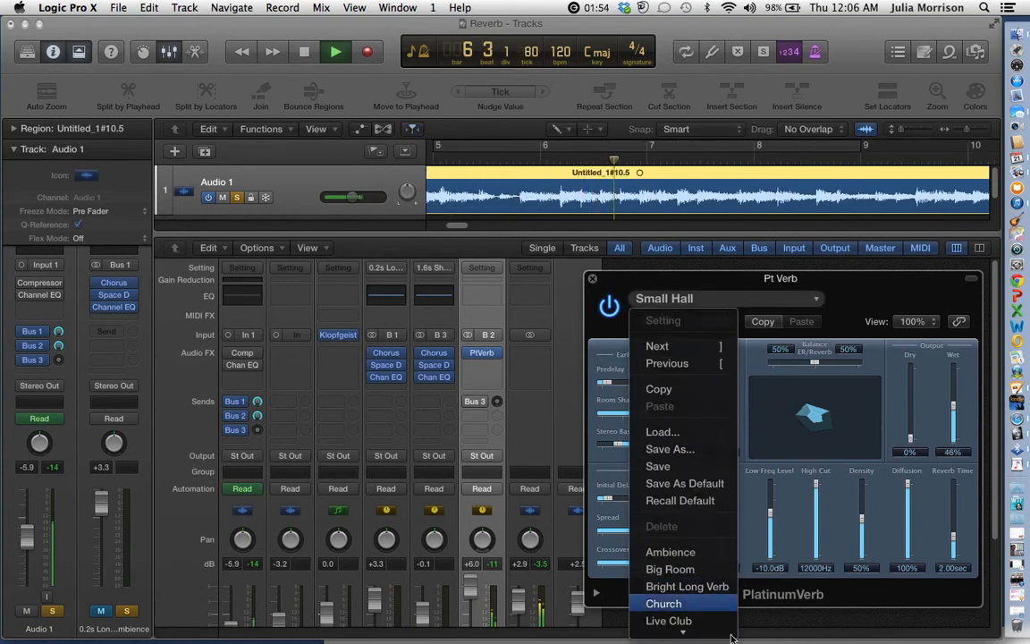
mouse_move(720, 633)
click(706, 612)
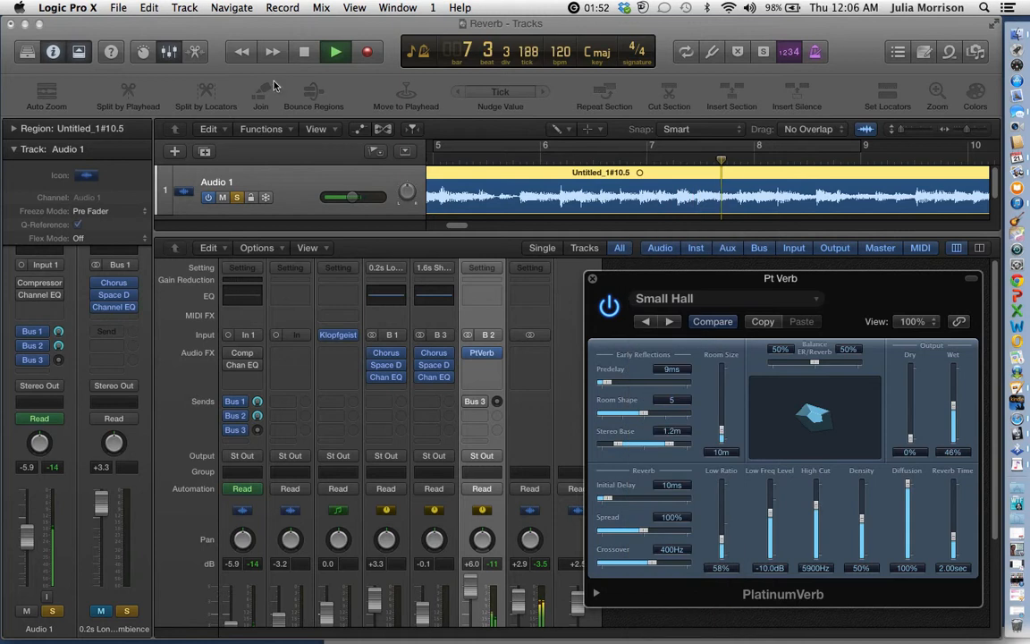
click(303, 52)
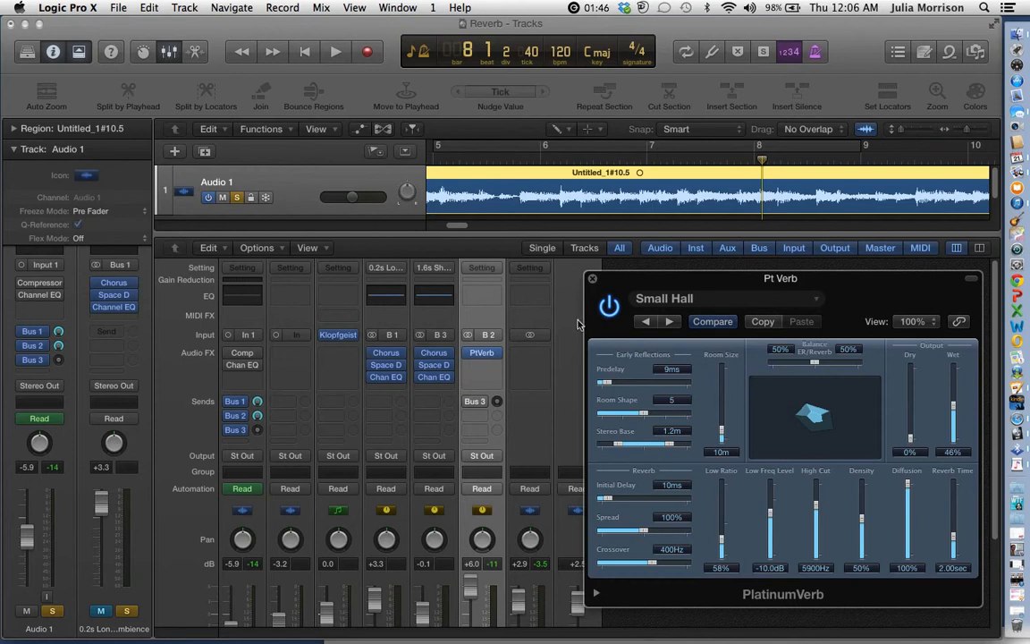
- Close PlatinumVerb, mute the Pt Verb channel and unmute the 0.2s Long Ambience channel
click(593, 278)
scroll(503, 515, down, 4)
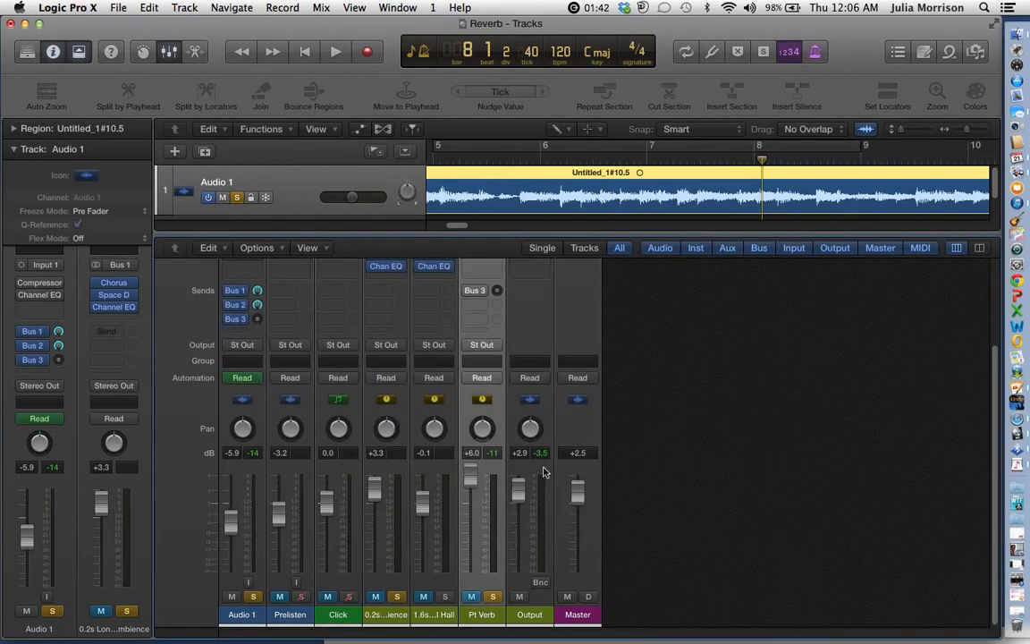
click(376, 596)
- Open Space Designer on the 0.2s Long Ambience channel and play the track from the start
click(301, 53)
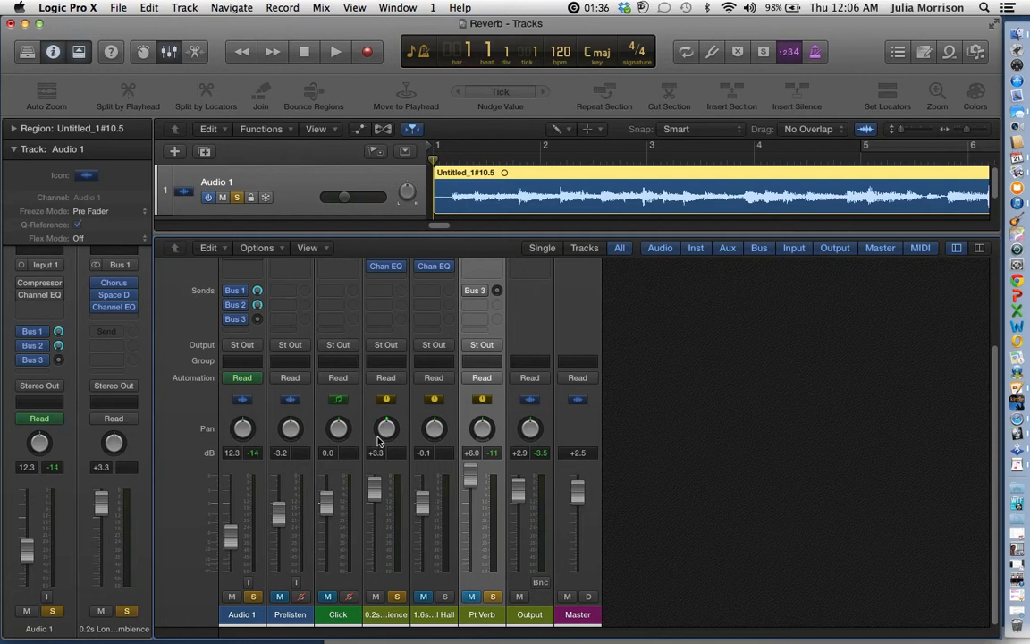
scroll(376, 440, up, 5)
click(386, 341)
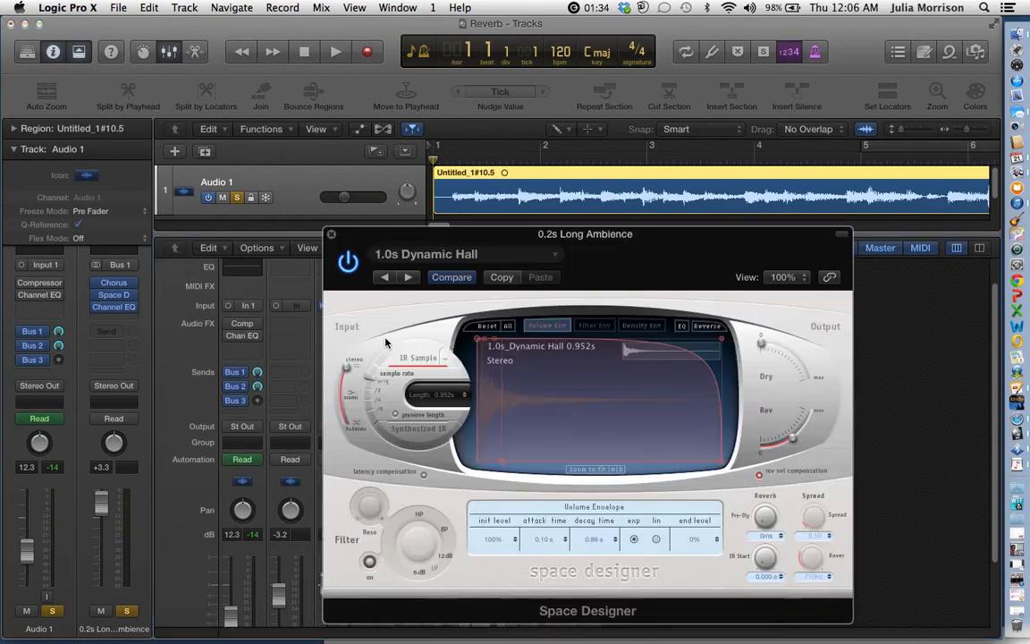
click(336, 54)
- Load the 0.2s Small Wet Room preset from the small-space rooms in Space Designer
click(537, 258)
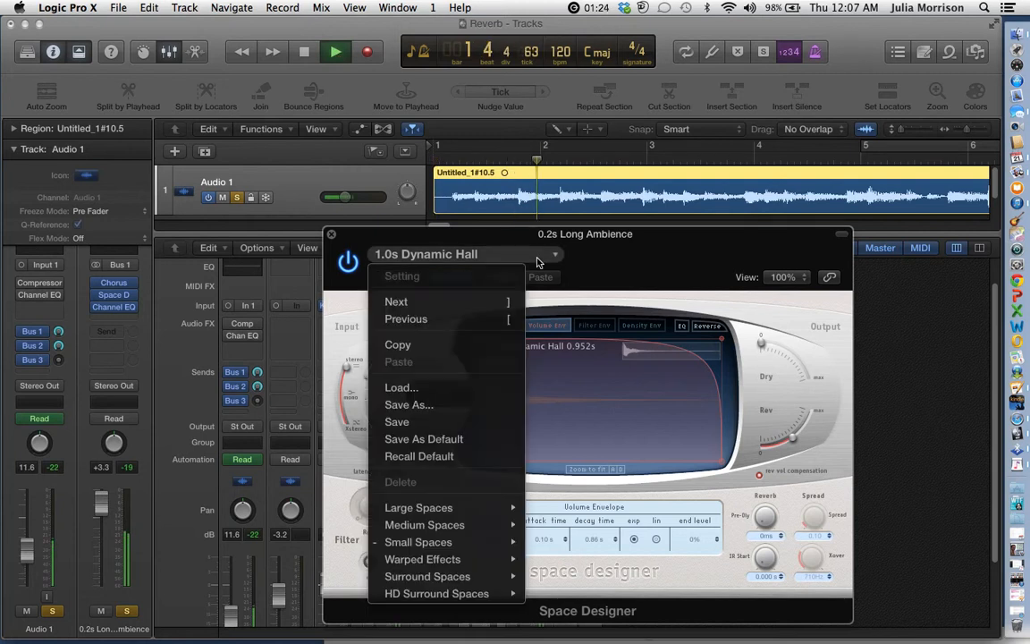
mouse_move(494, 544)
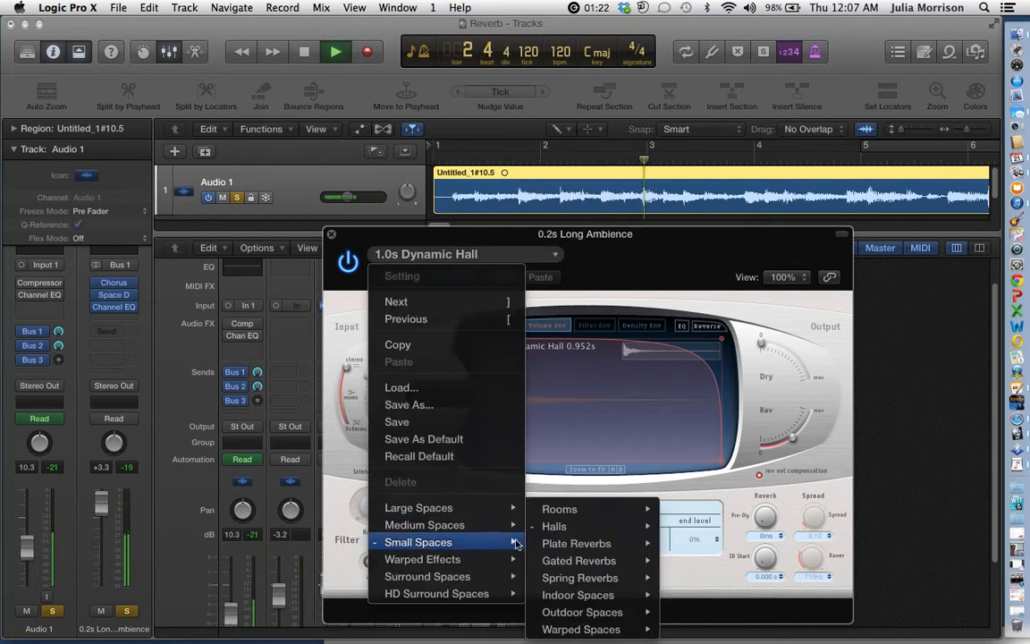
mouse_move(560, 509)
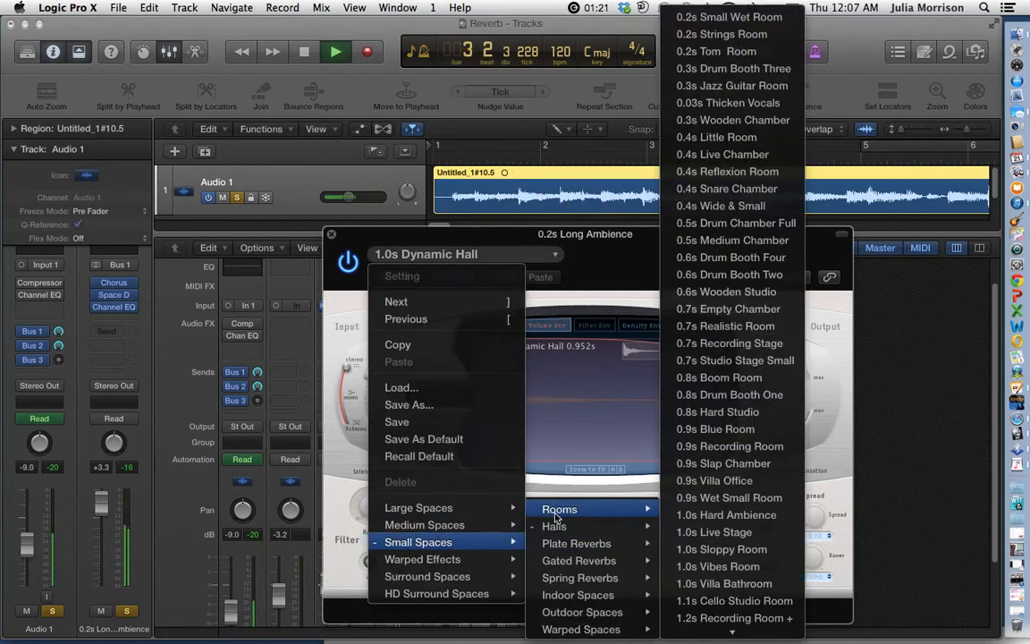
click(715, 17)
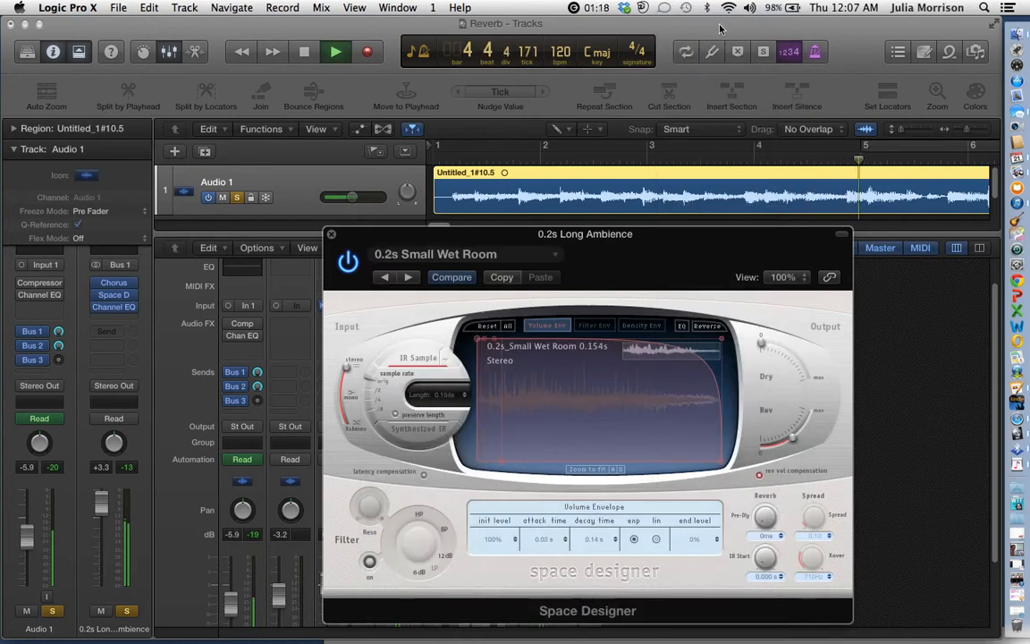
- Load Space Designer's 1.0s Live Stage preset from the small-space rooms and restart playback from the beginning
click(530, 262)
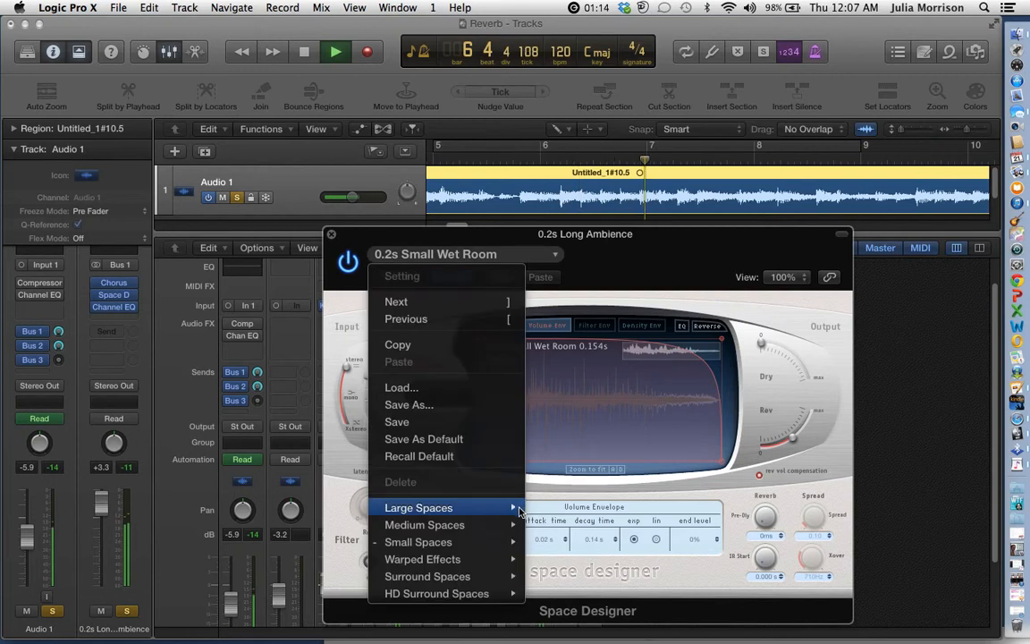
mouse_move(516, 543)
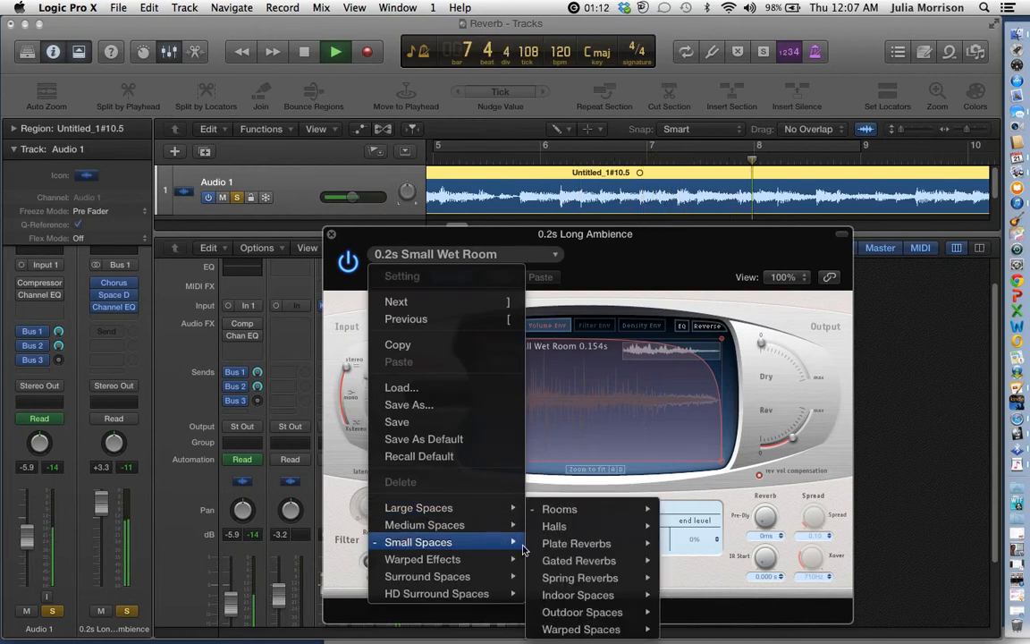
mouse_move(560, 507)
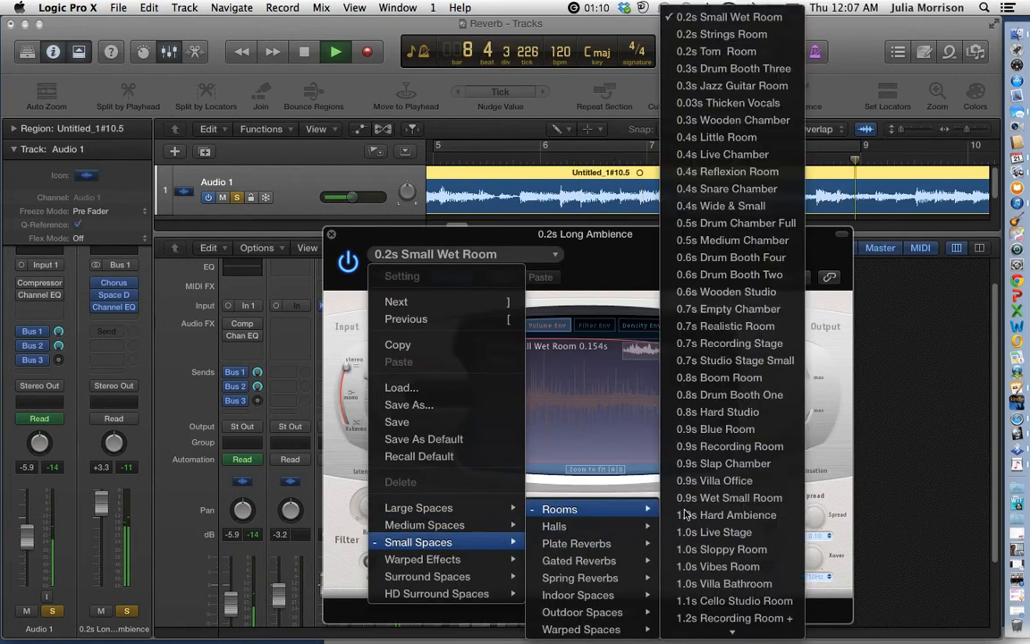
click(709, 533)
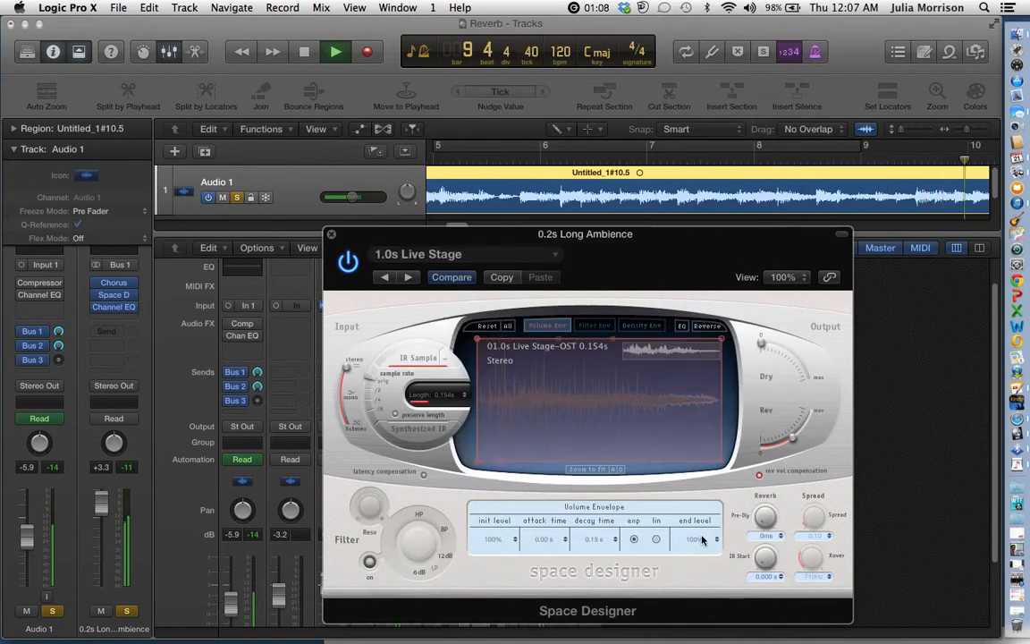
click(304, 53)
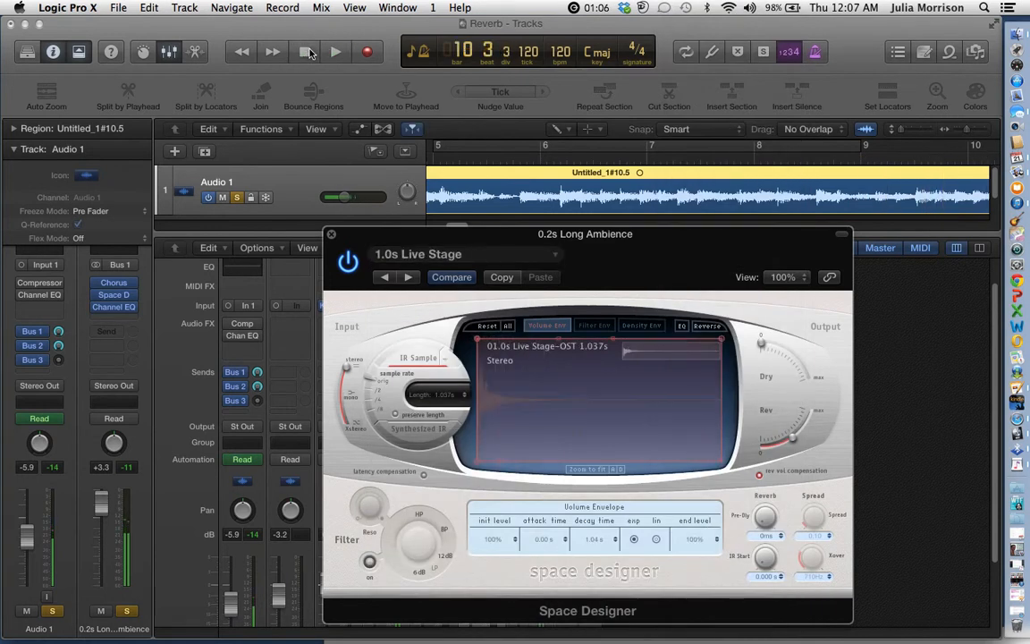
click(304, 53)
click(333, 52)
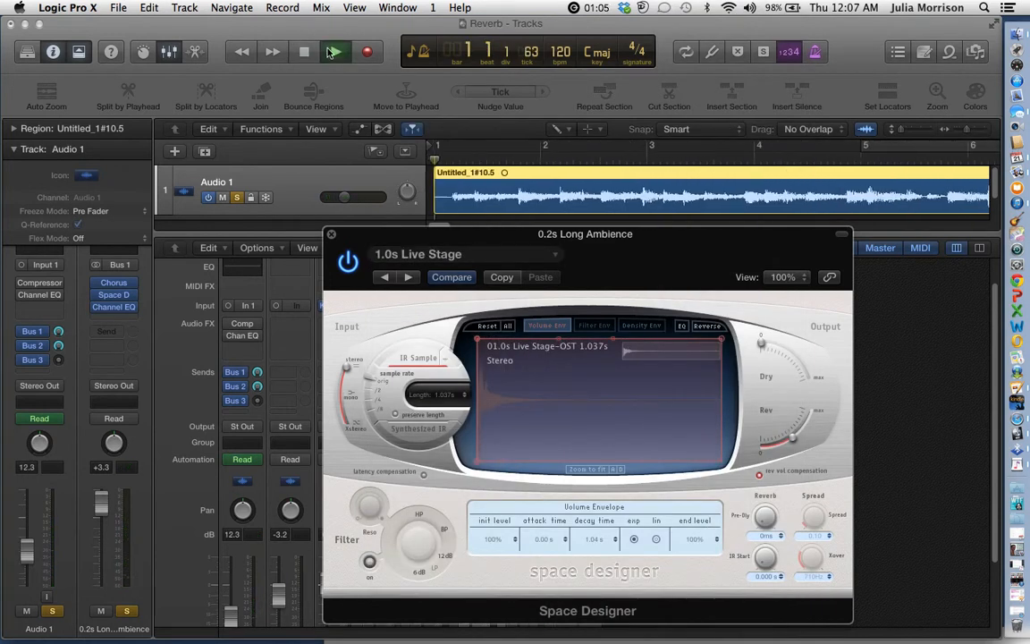
- Load Space Designer's 1.1s Cello Studio Room preset from the small-space rooms and view its filter envelope before returning to the volume envelope
click(495, 259)
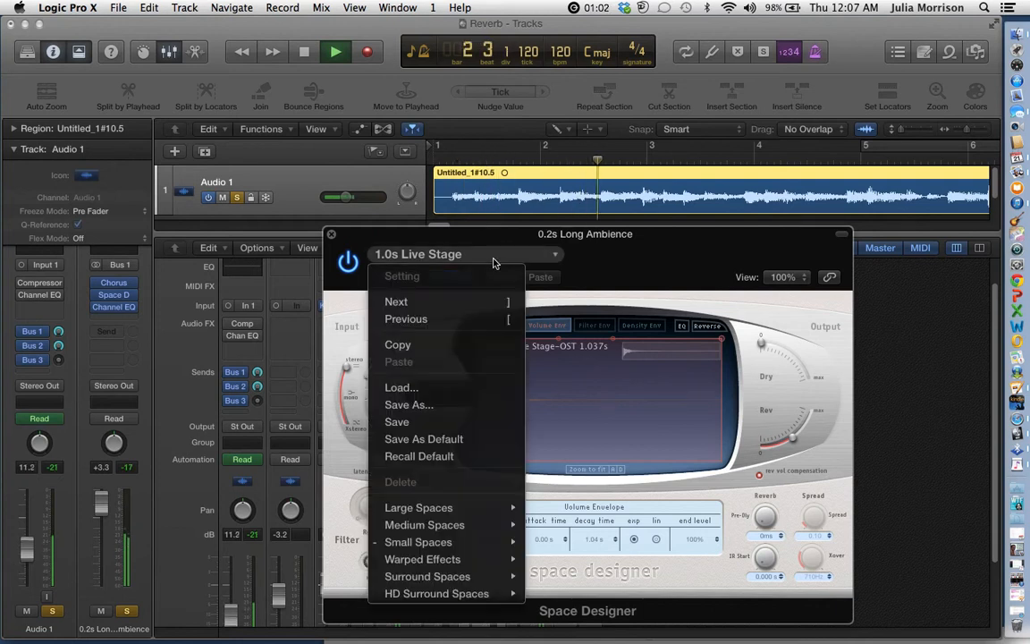
mouse_move(483, 542)
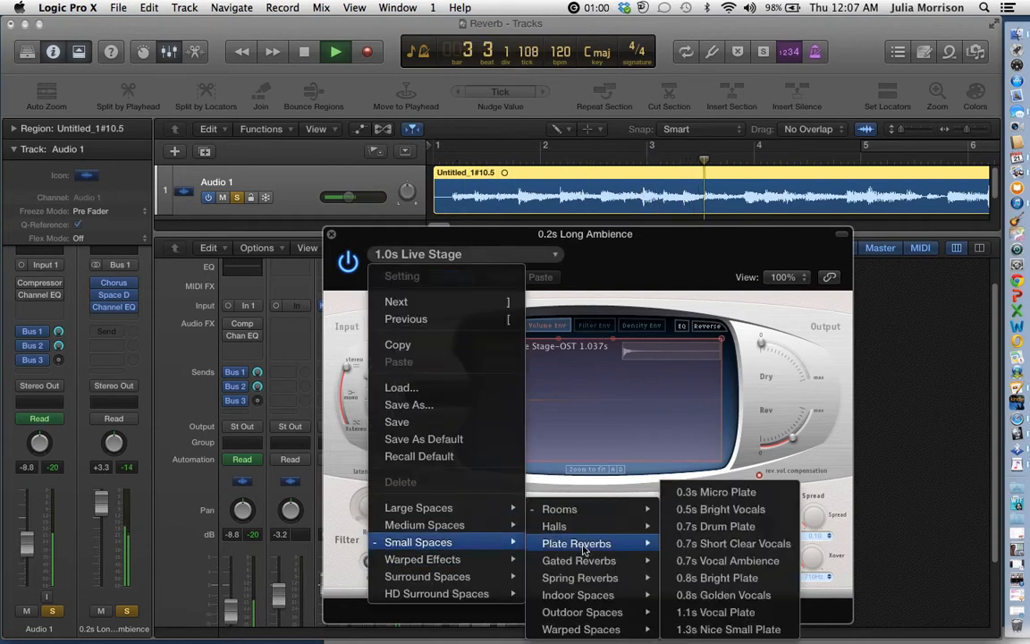
mouse_move(601, 515)
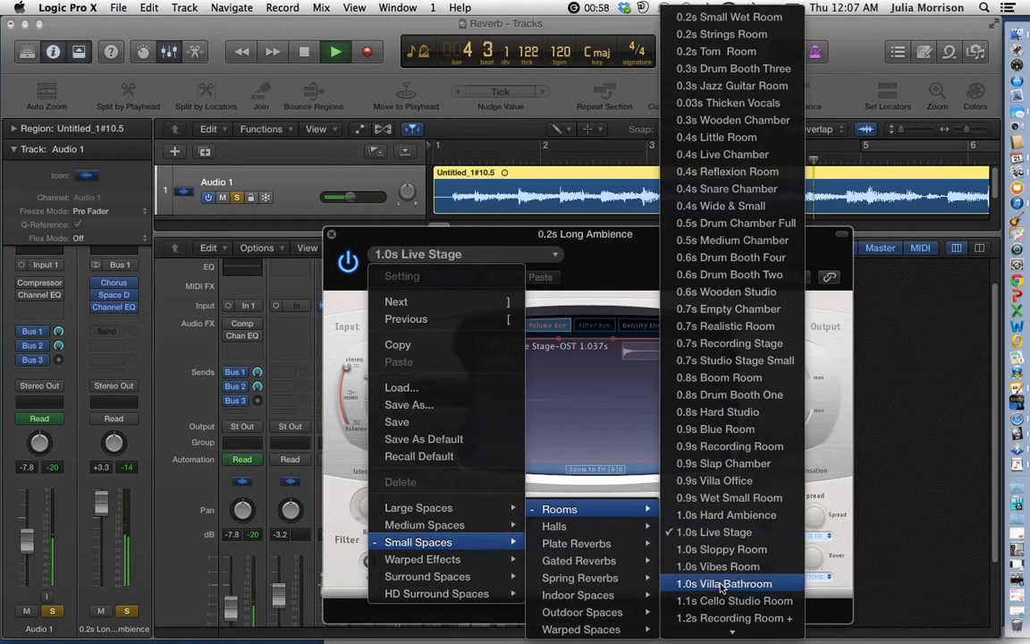
click(724, 614)
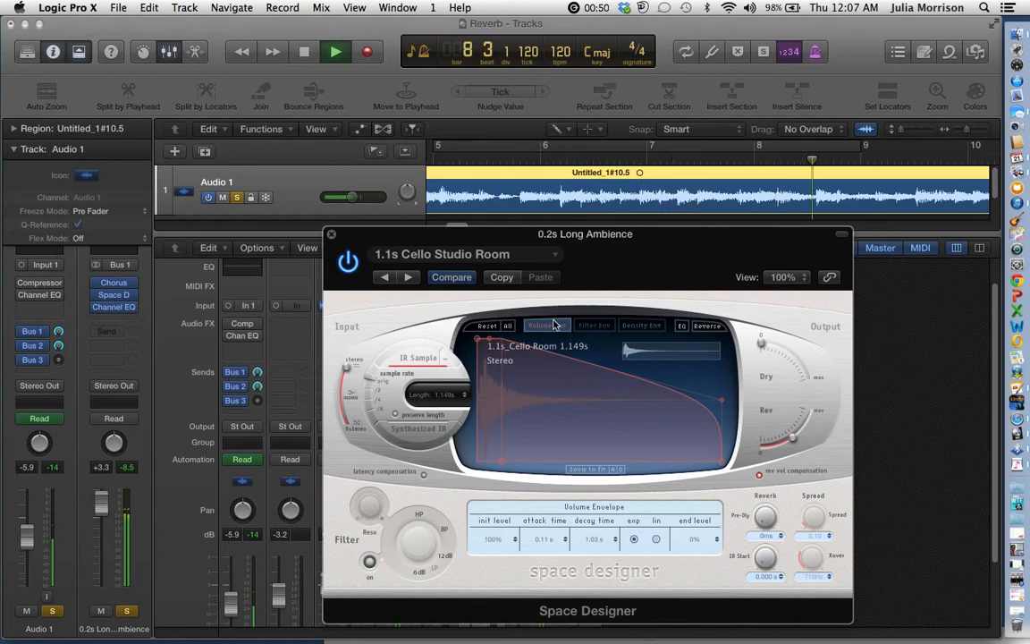
click(599, 327)
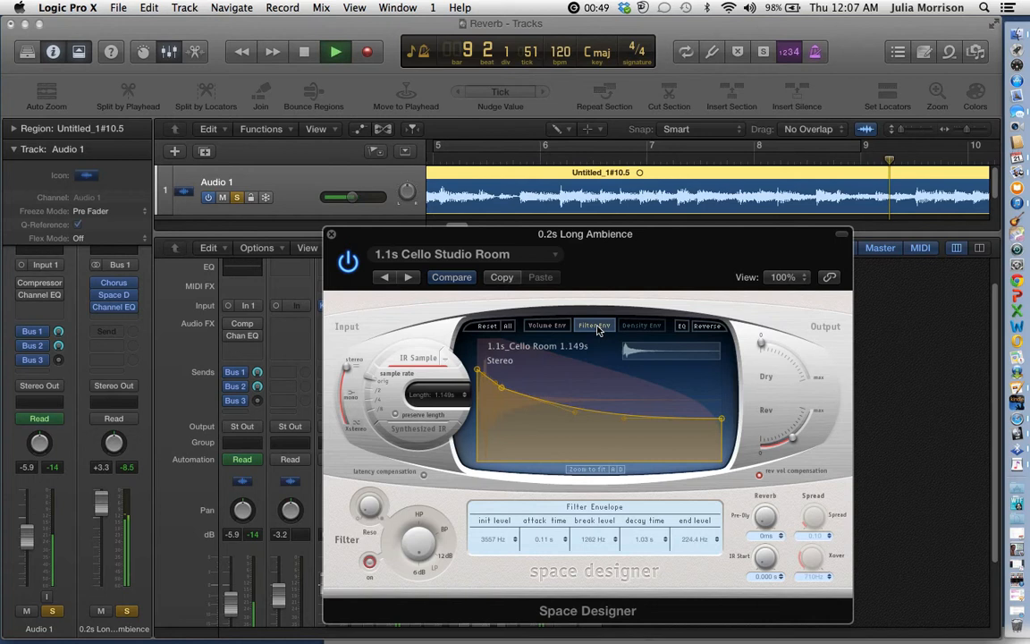
click(548, 326)
- Load the 1.6s Breeze Vocals preset from the small-space rooms in Space Designer and stop playback after auditioning it
click(504, 256)
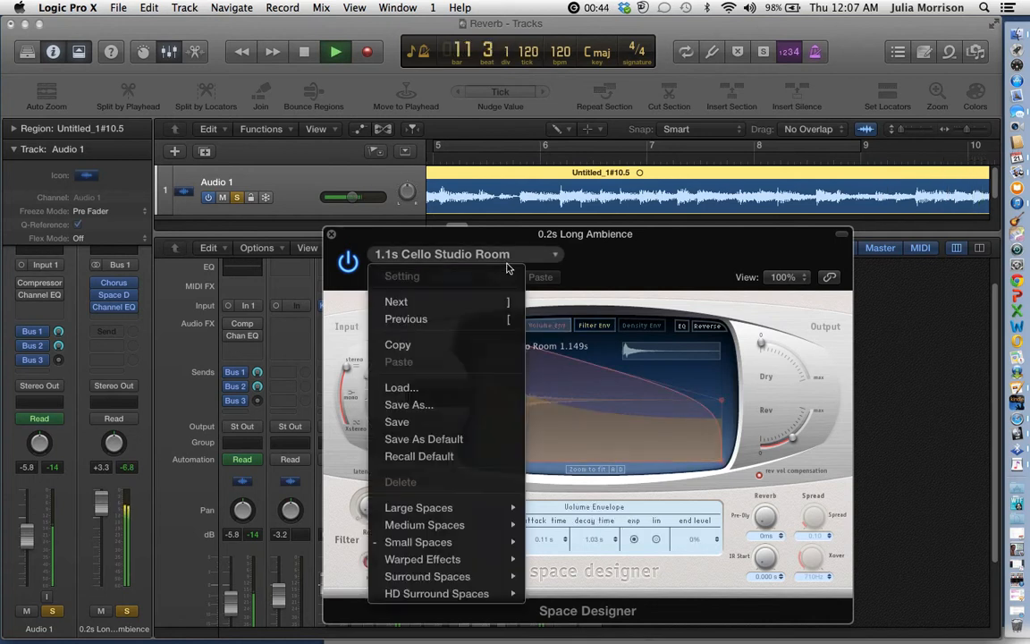
mouse_move(507, 547)
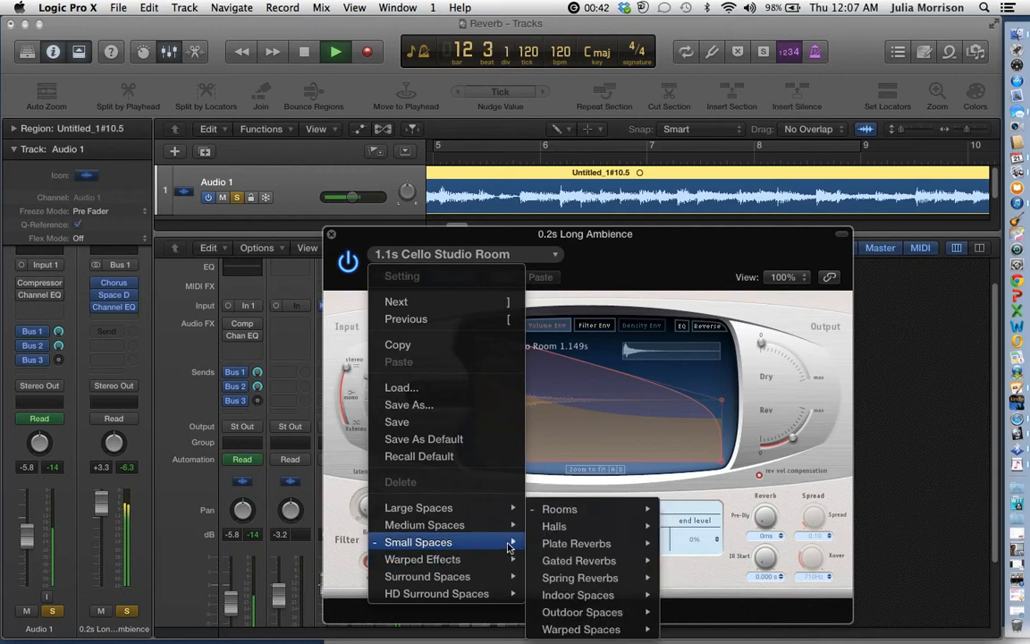
mouse_move(590, 543)
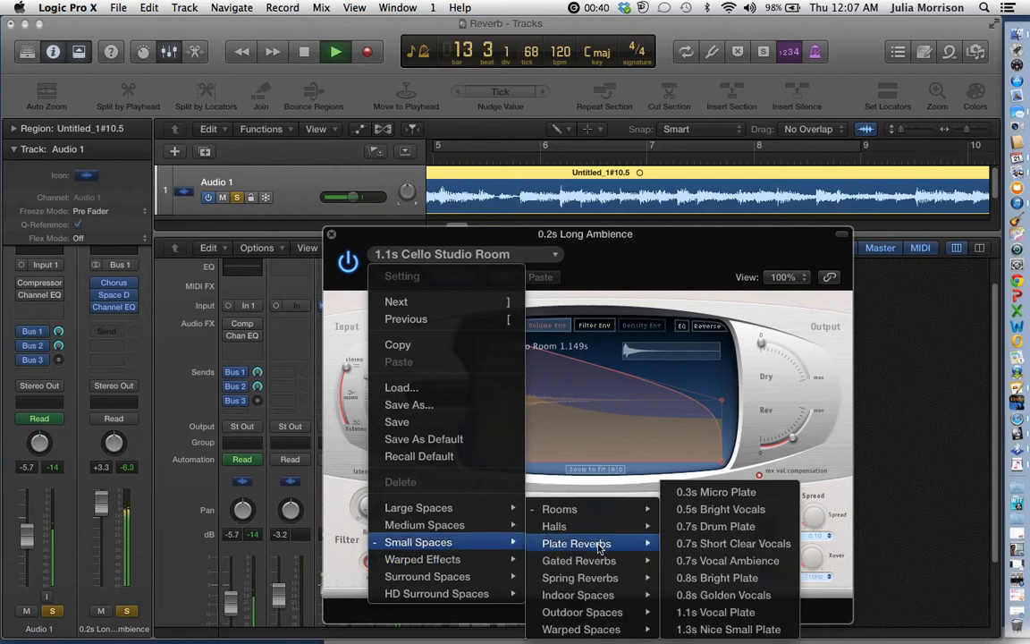
mouse_move(572, 509)
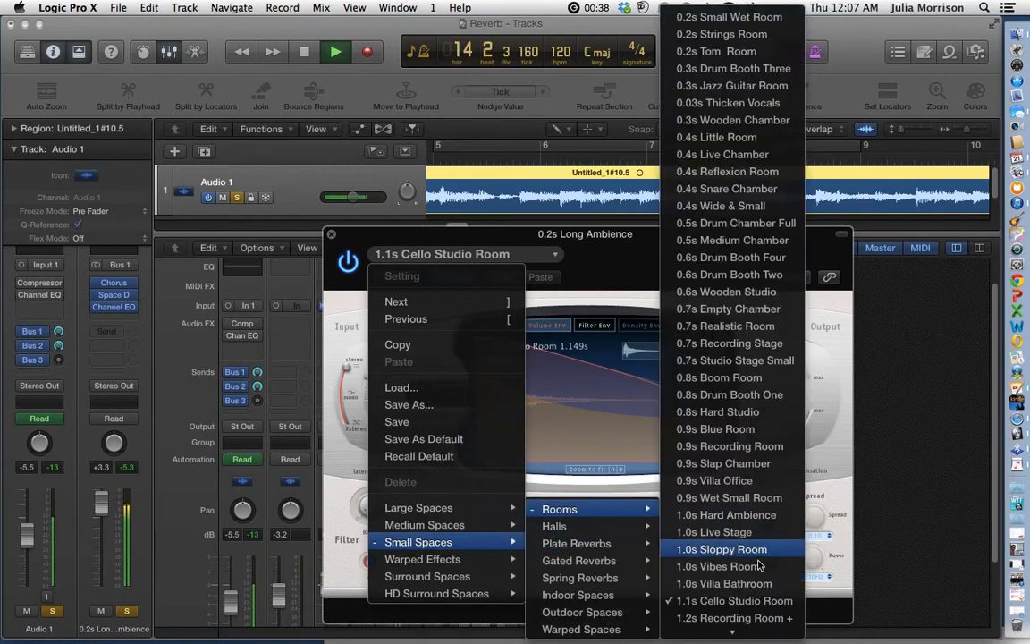
scroll(755, 618, down, 5)
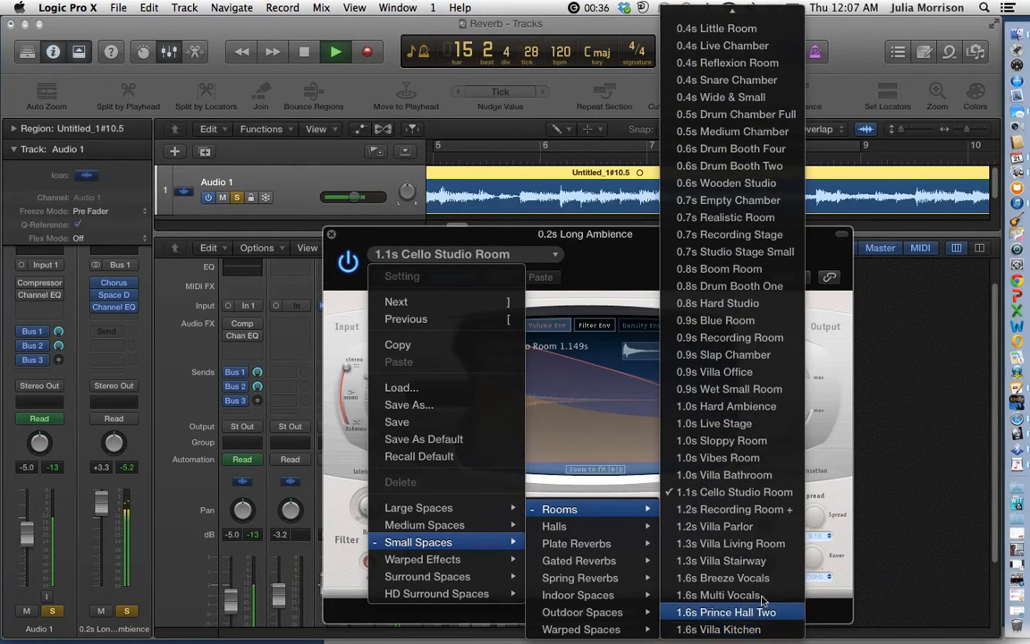
click(763, 579)
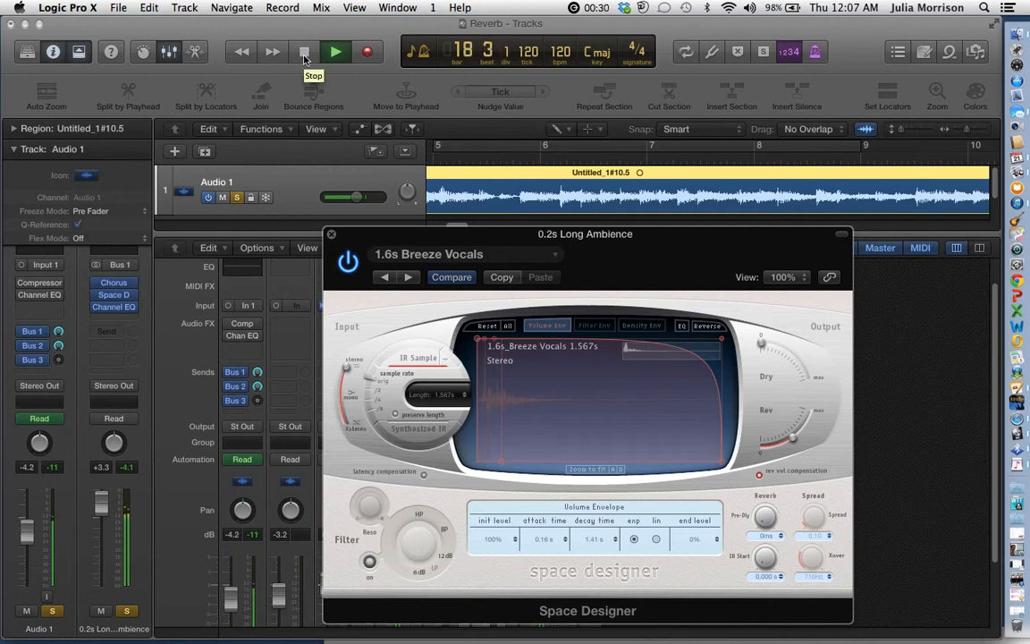
click(304, 54)
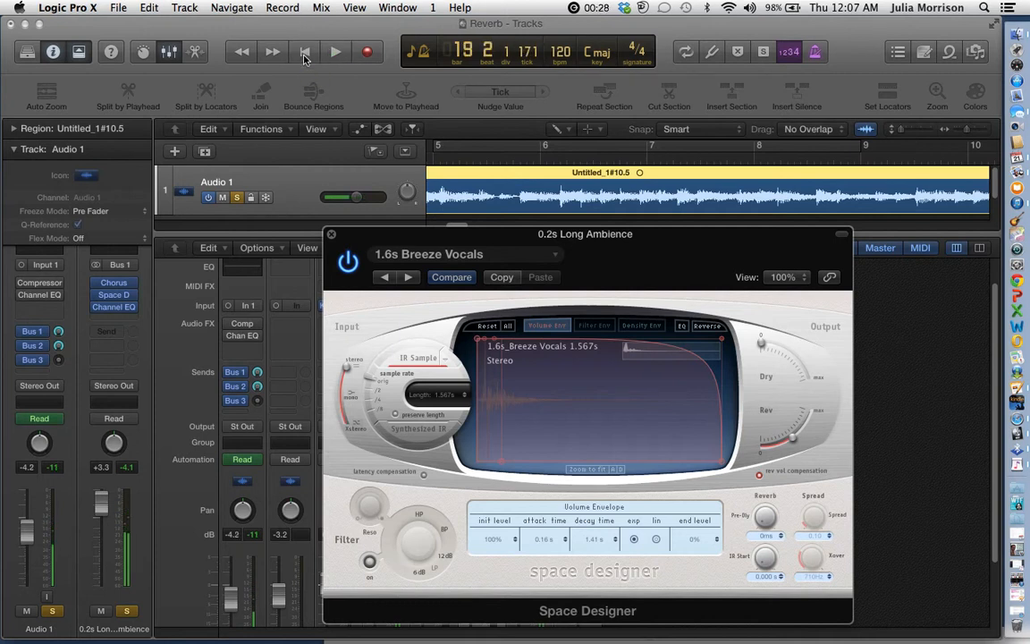